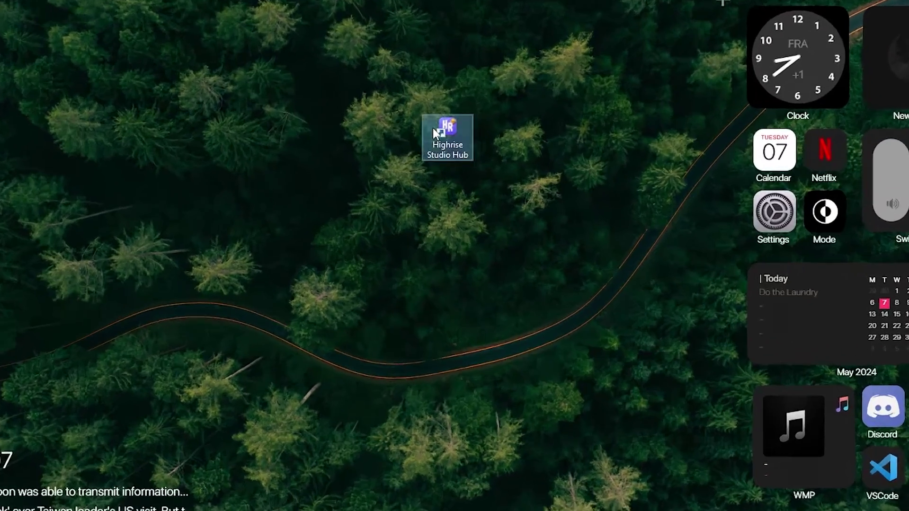
Bring up the context menu of the Highrise Studio Hub desktop shortcut
right_click(454, 168)
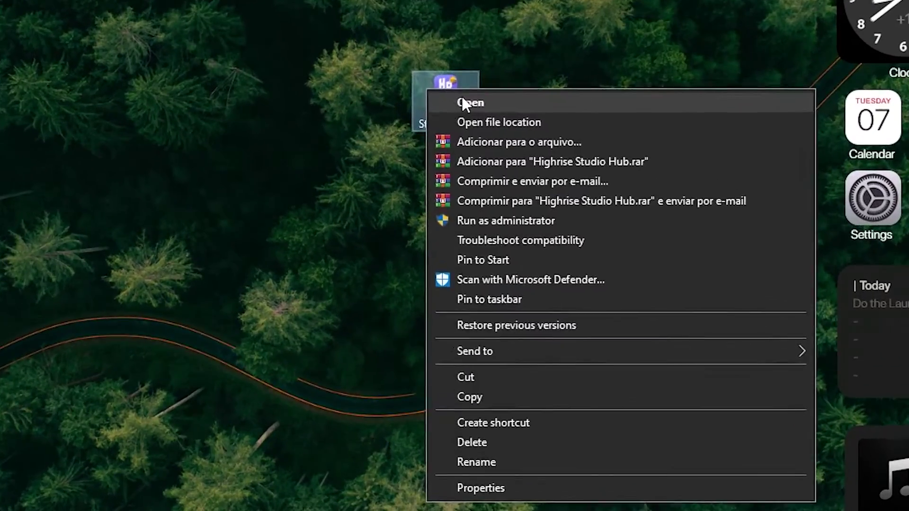
Launch Highrise Studio Hub and create a Basic-template project named 'My cool game'
left_click(466, 174)
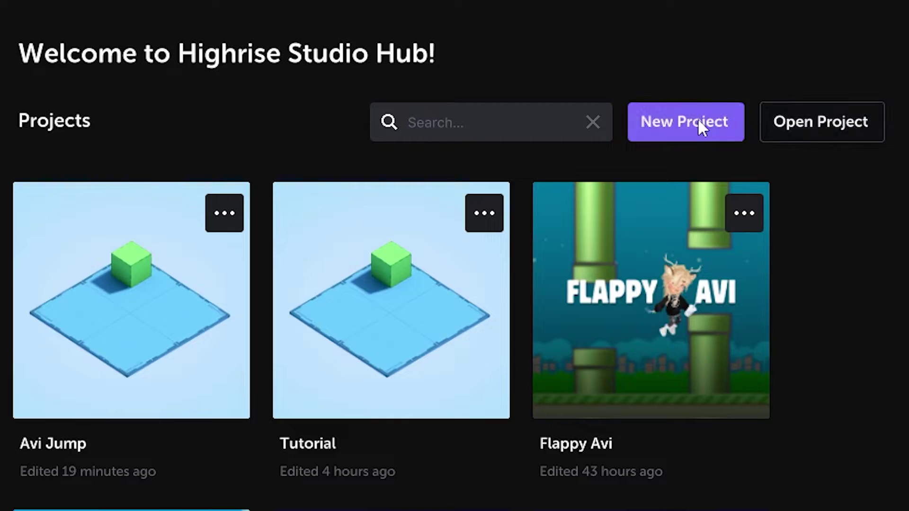
left_click(715, 125)
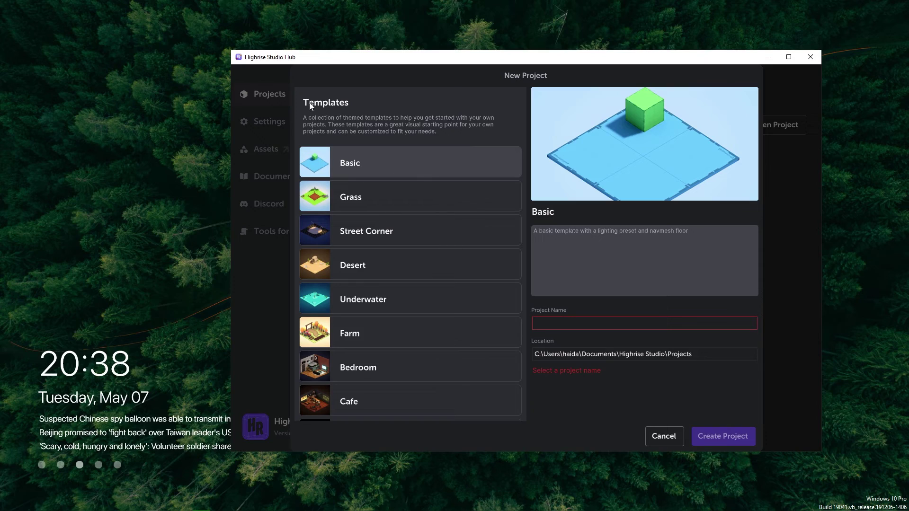
scroll(379, 214, "down", 8)
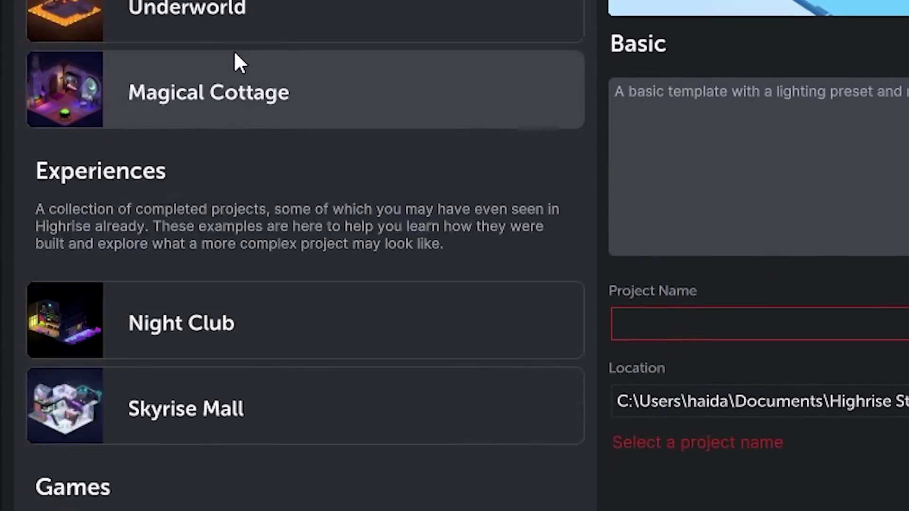
scroll(234, 50, "down", 3)
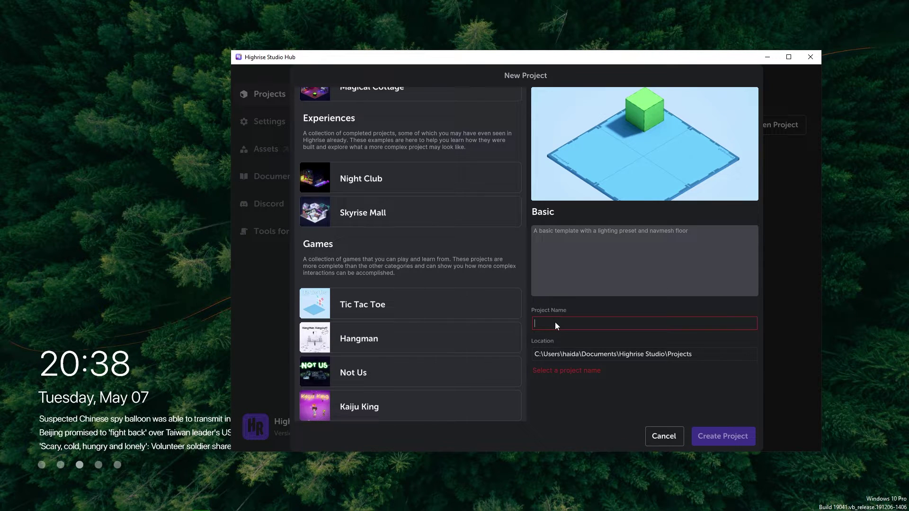
type("My cool game")
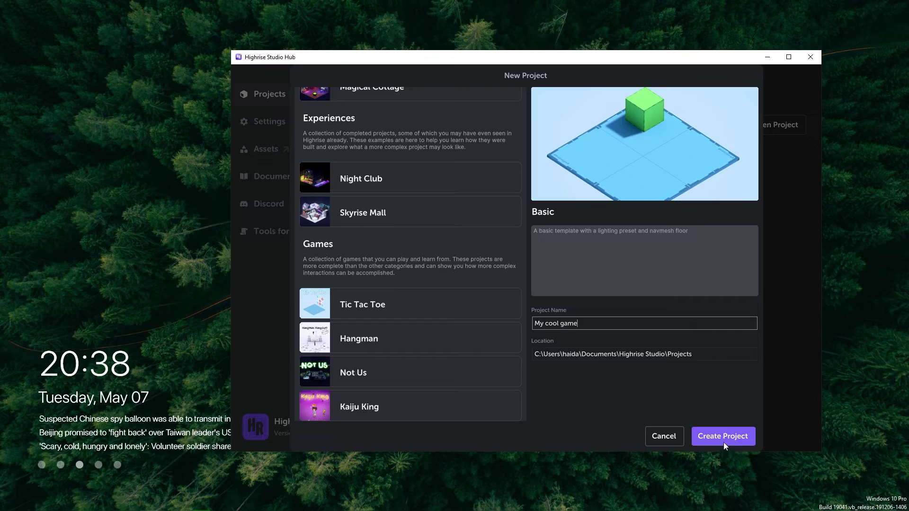
left_click(723, 439)
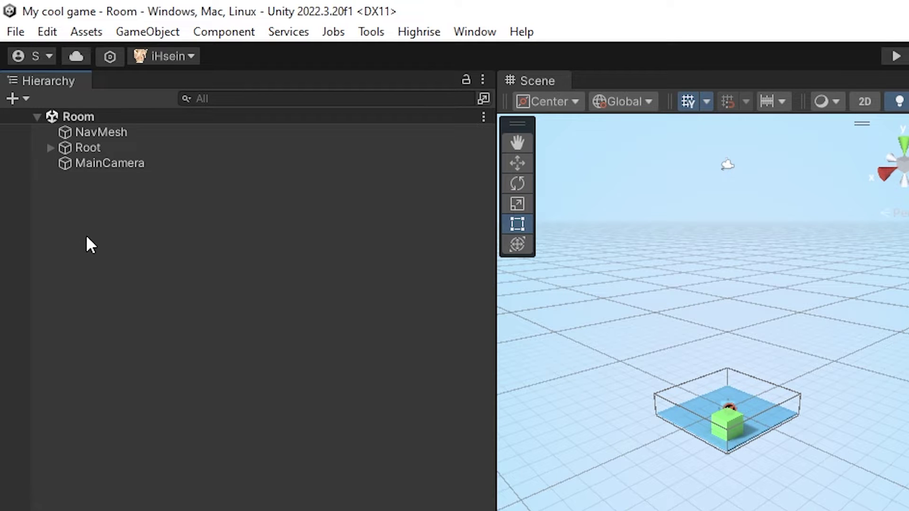
Expand Root and Layout in the Hierarchy to reveal Floor and Cube, selecting Cube
left_click(50, 147)
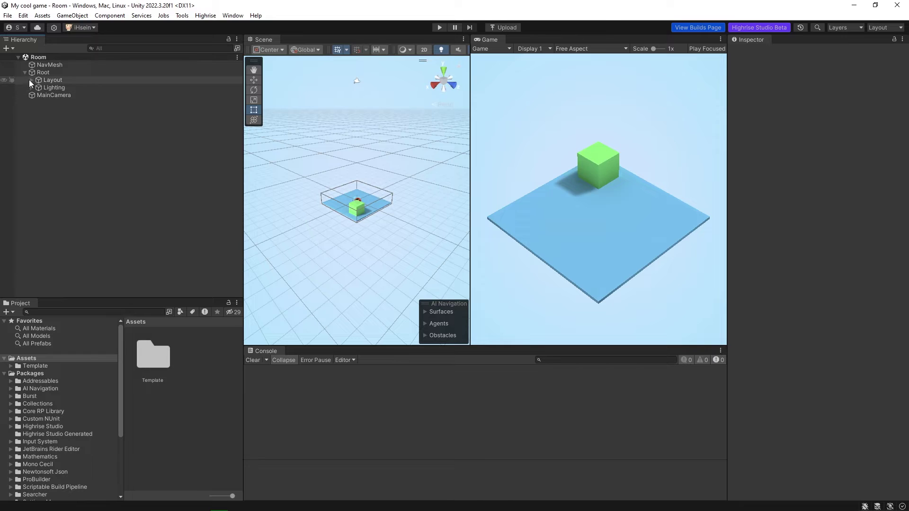
left_click(50, 72)
left_click(32, 79)
left_click(57, 96)
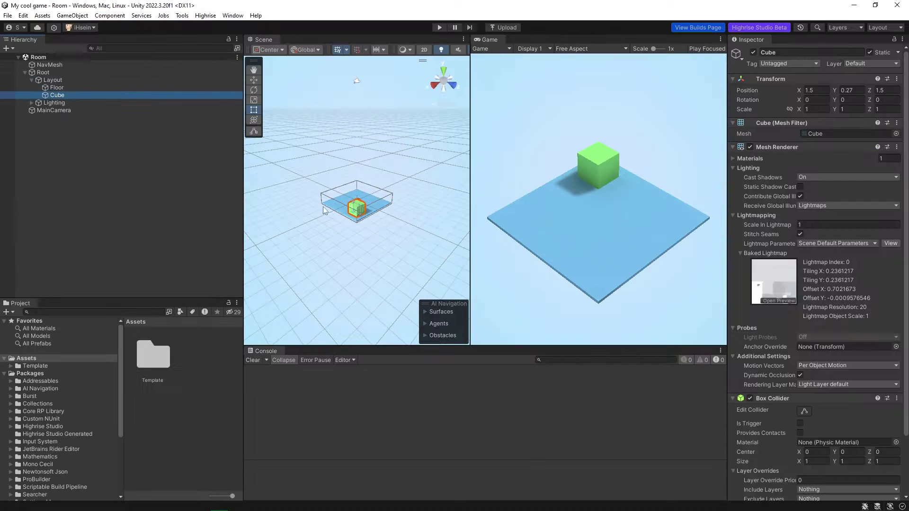
scroll(354, 206, "up", 5)
Browse Assets/Template to the Room scene, then show the Art folder's Cube, Floor and Sky
left_click(232, 139)
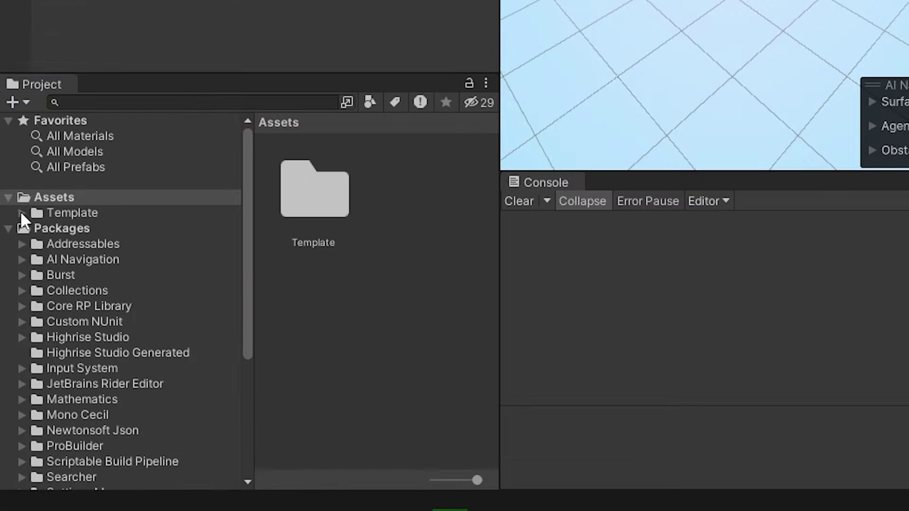
left_click(21, 213)
left_click(36, 244)
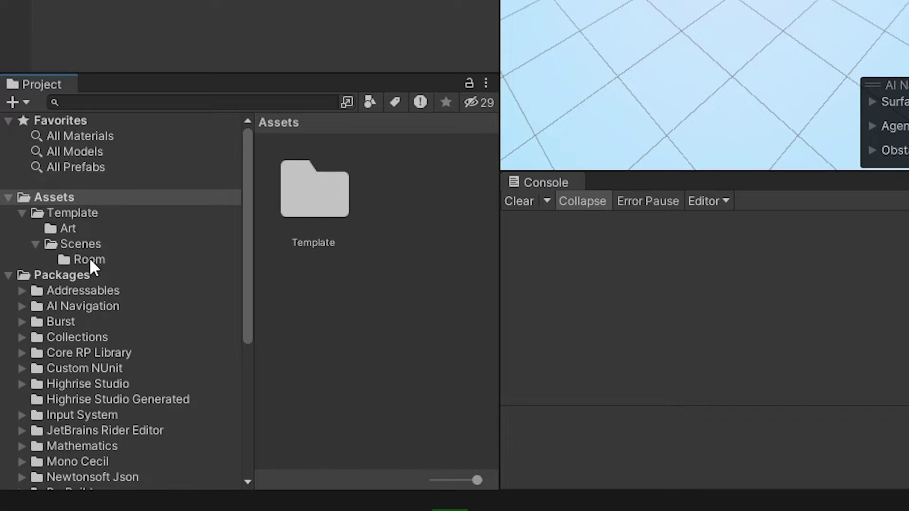
left_click(90, 260)
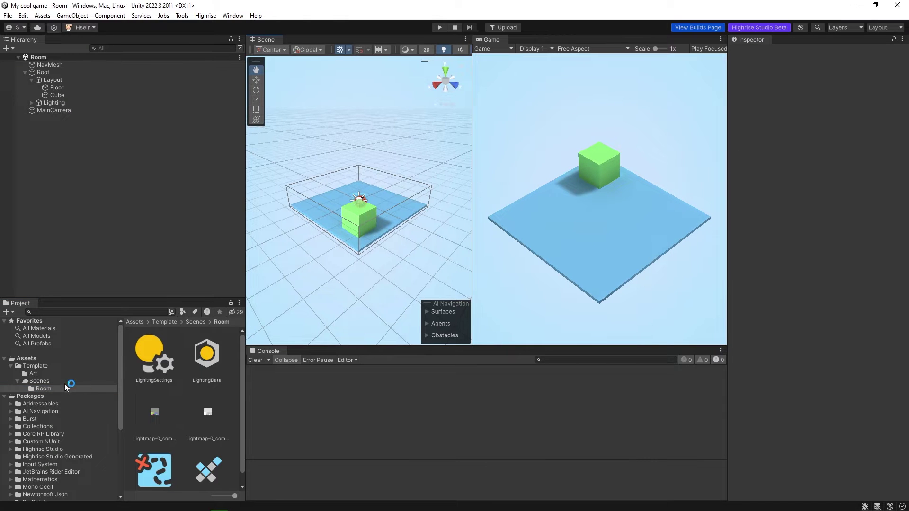
left_click(33, 374)
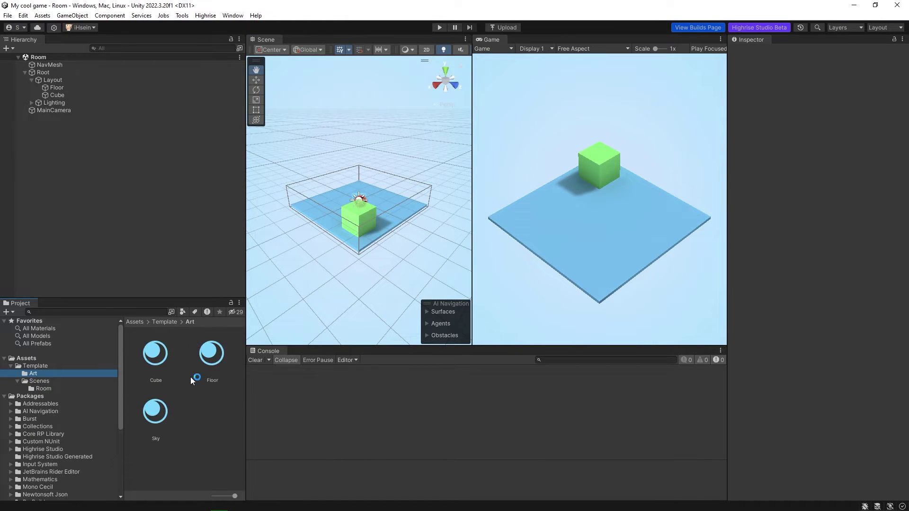
left_click(239, 304)
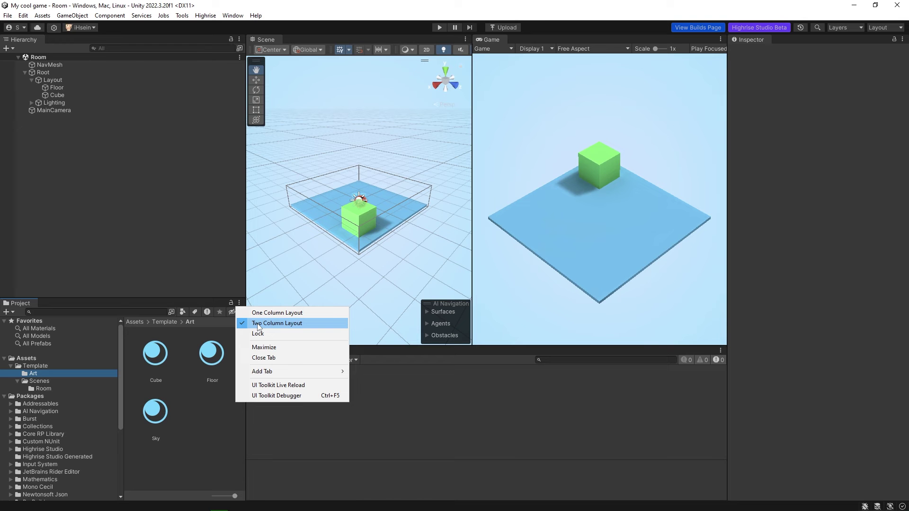
left_click(259, 325)
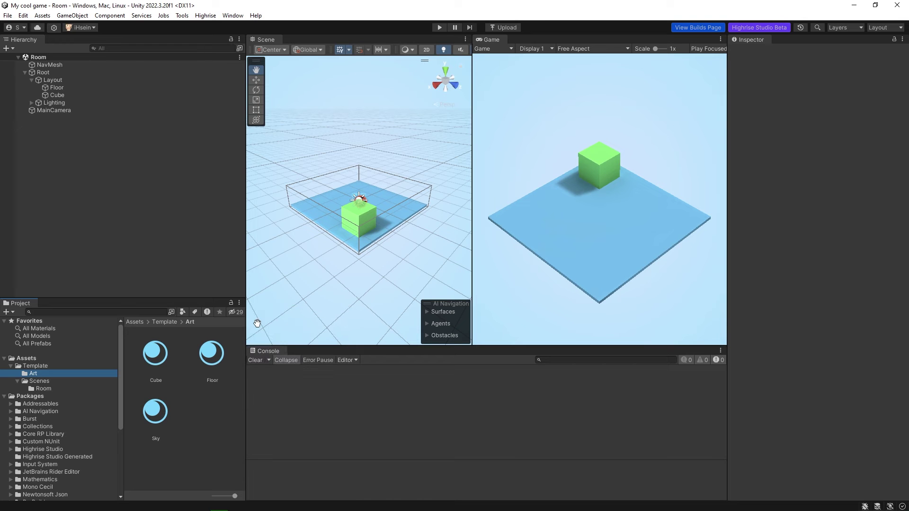
left_click(266, 40)
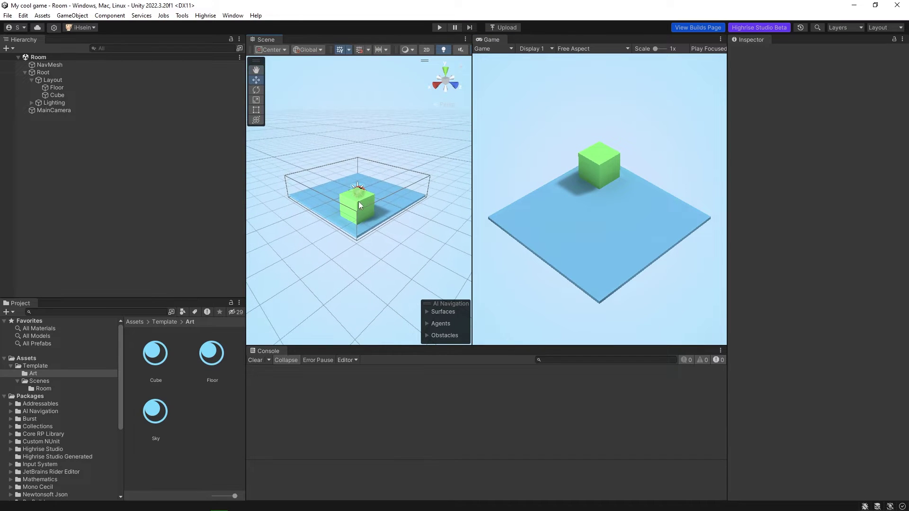
left_click(358, 202)
left_click_drag(358, 208, 366, 179)
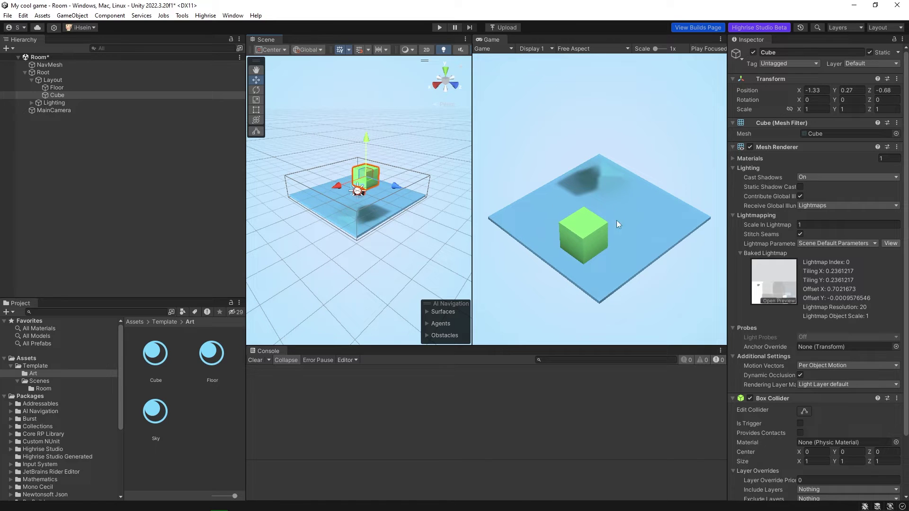
key("ctrl+z")
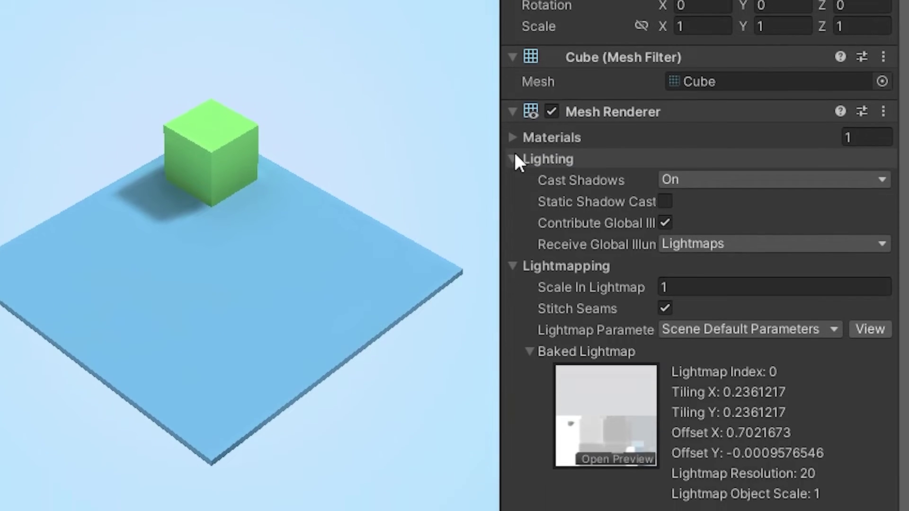
left_click(516, 160)
left_click(514, 181)
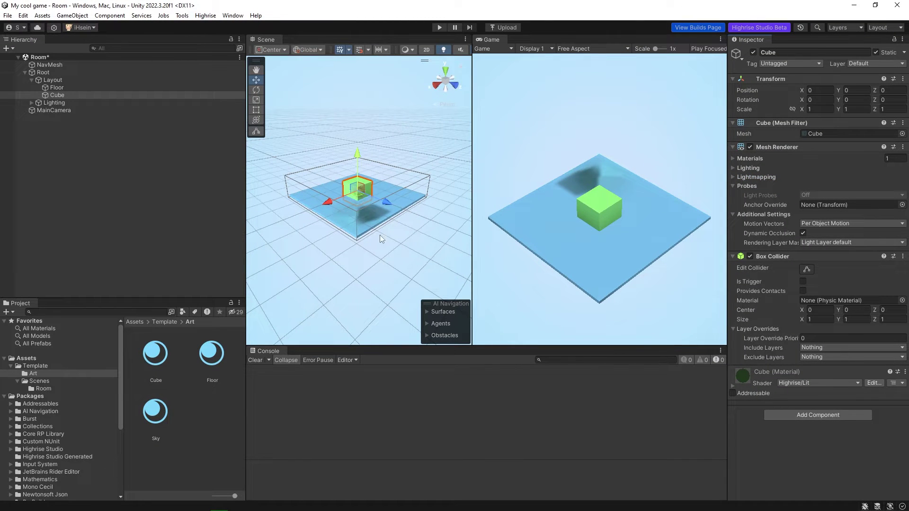
key("ctrl+y")
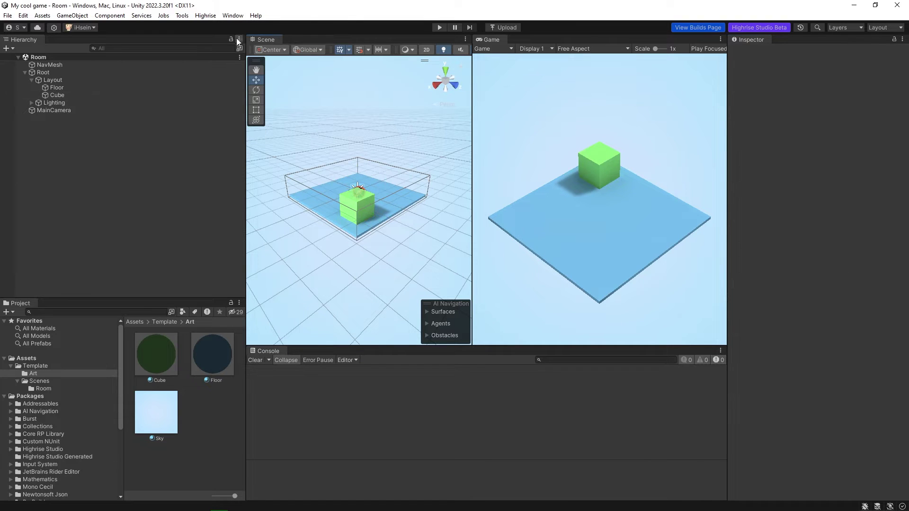
left_click(232, 17)
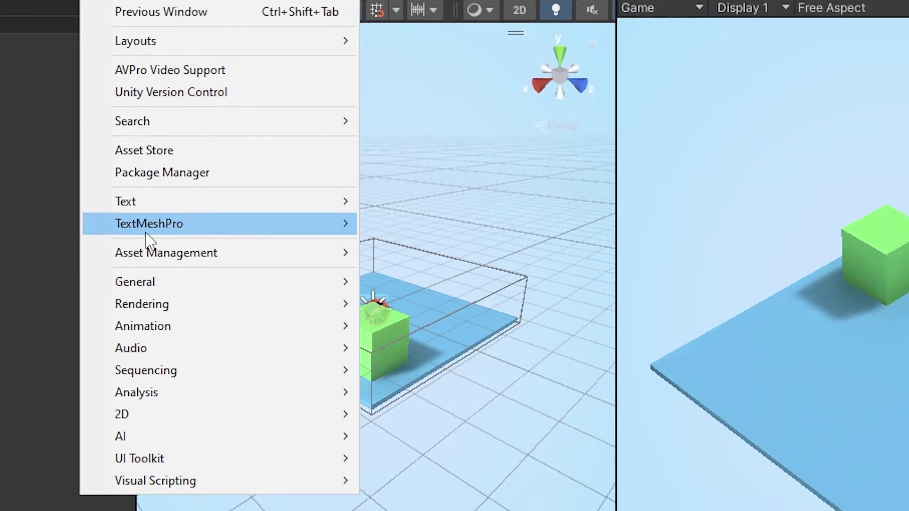
Dock the Window > Rendering > Lighting panel beside the Inspector, keeping Game docked by Scene
mouse_move(159, 399)
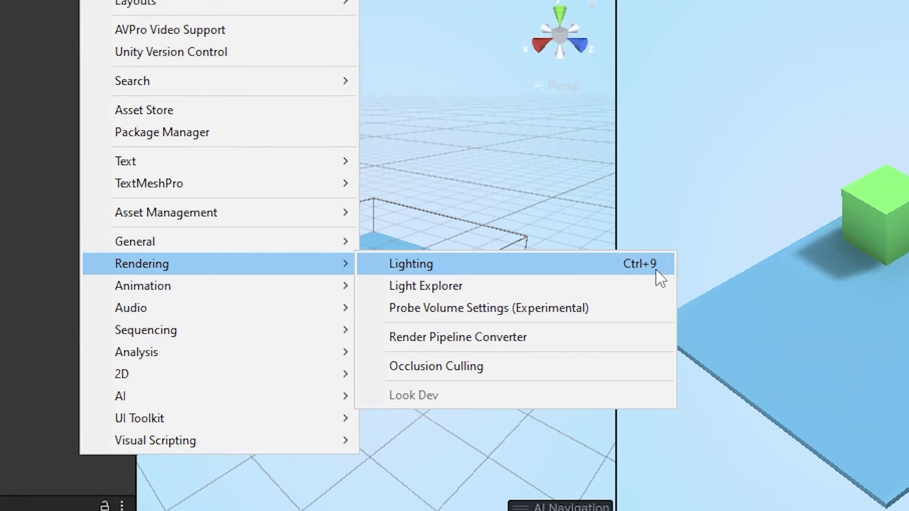
left_click(603, 270)
left_click_drag(404, 112, 528, 134)
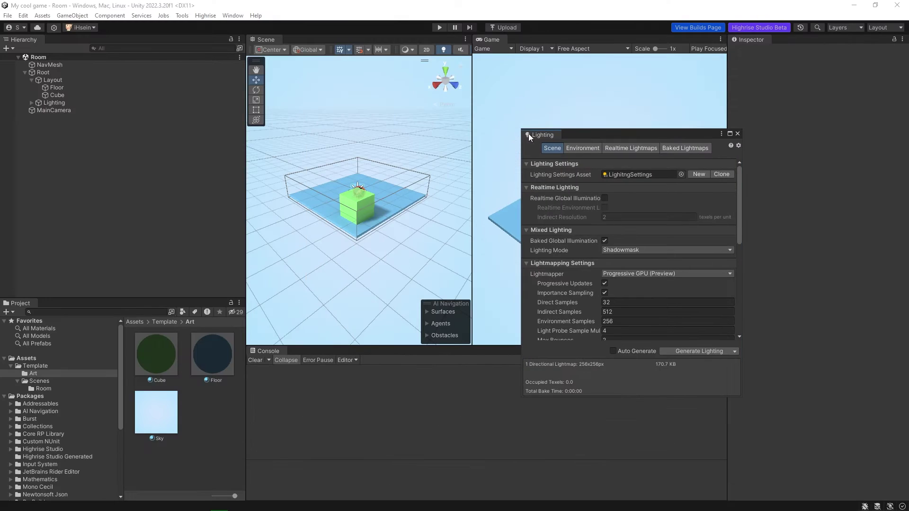
left_click_drag(727, 49, 790, 40)
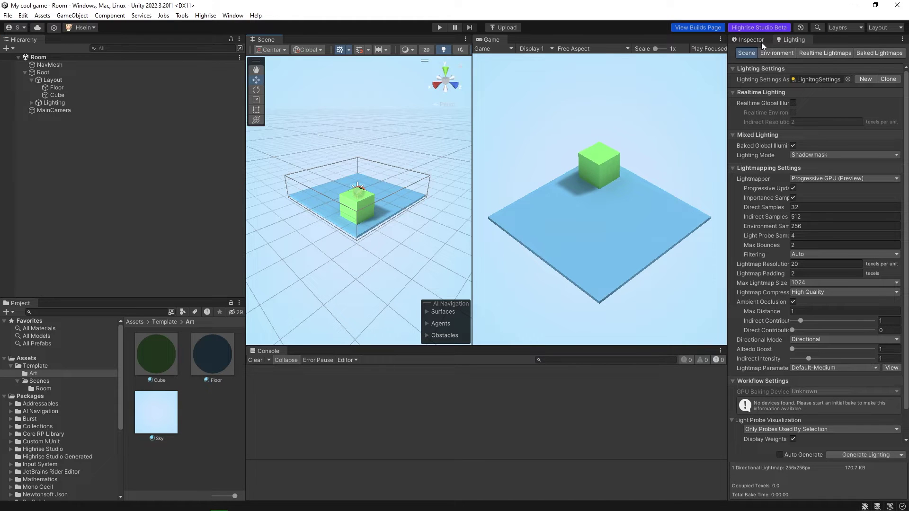
left_click_drag(483, 39, 267, 277)
left_click_drag(265, 40, 525, 94)
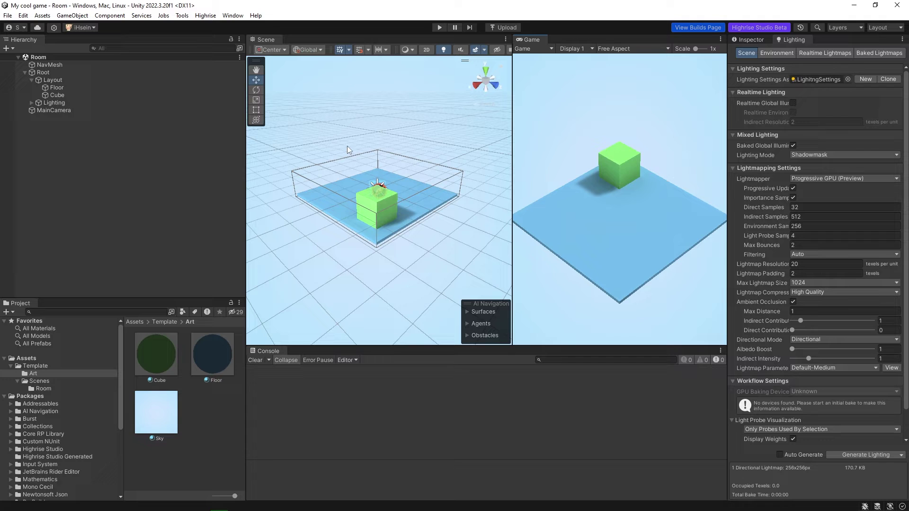
Maximize and restore the Scene, Game and Hierarchy panels, then reselect Inspector and widen Game
double_click(263, 41)
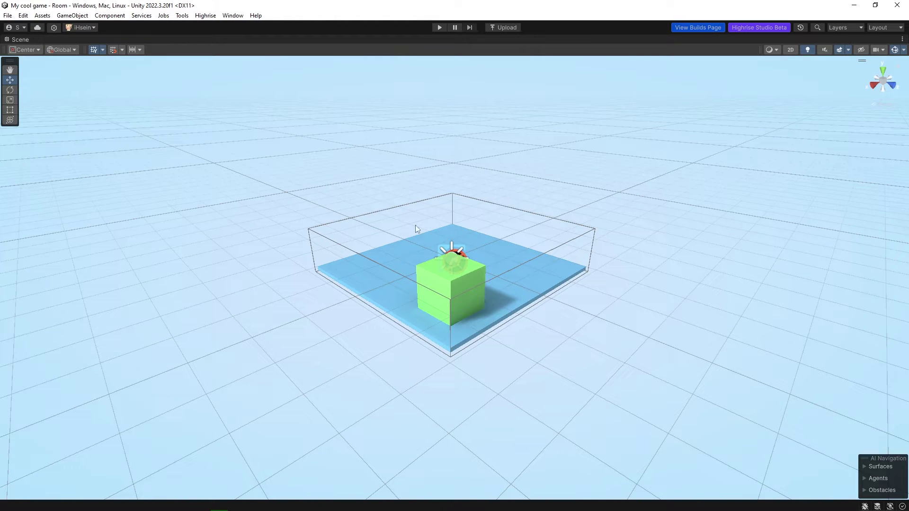
double_click(26, 39)
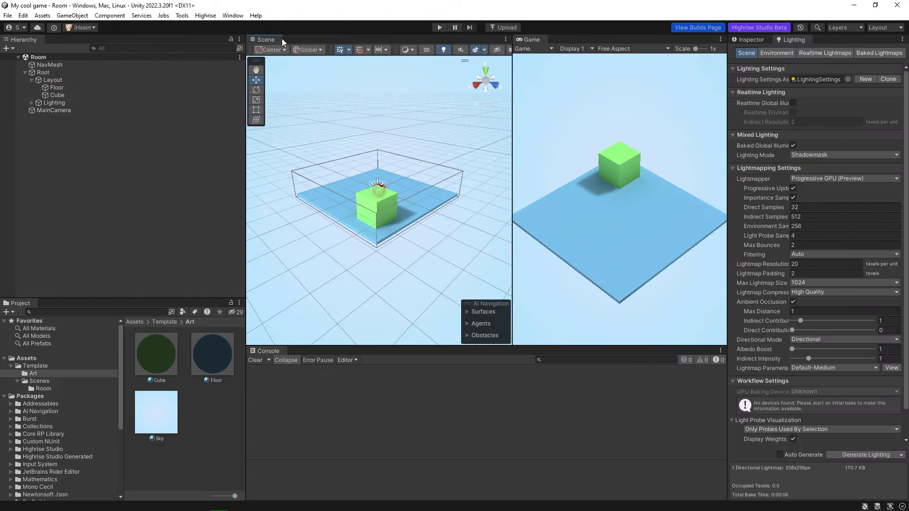
double_click(532, 39)
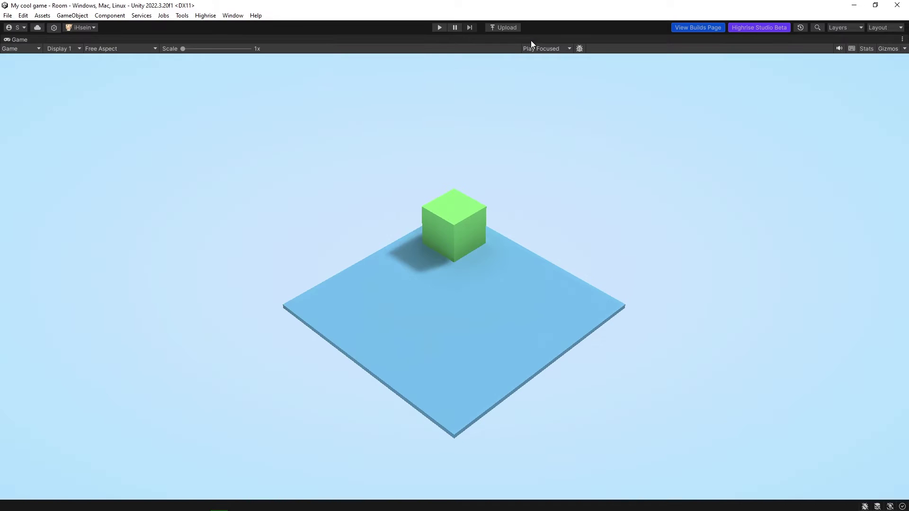
double_click(27, 37)
double_click(24, 39)
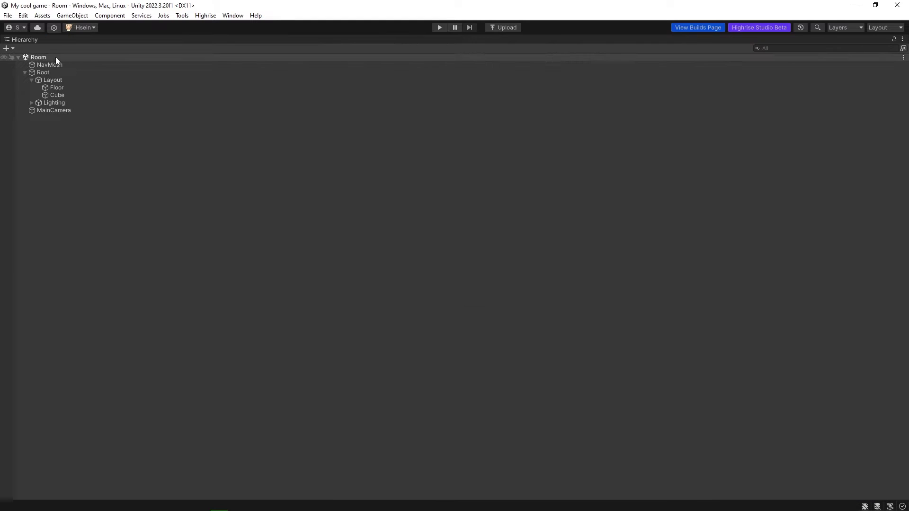
double_click(20, 40)
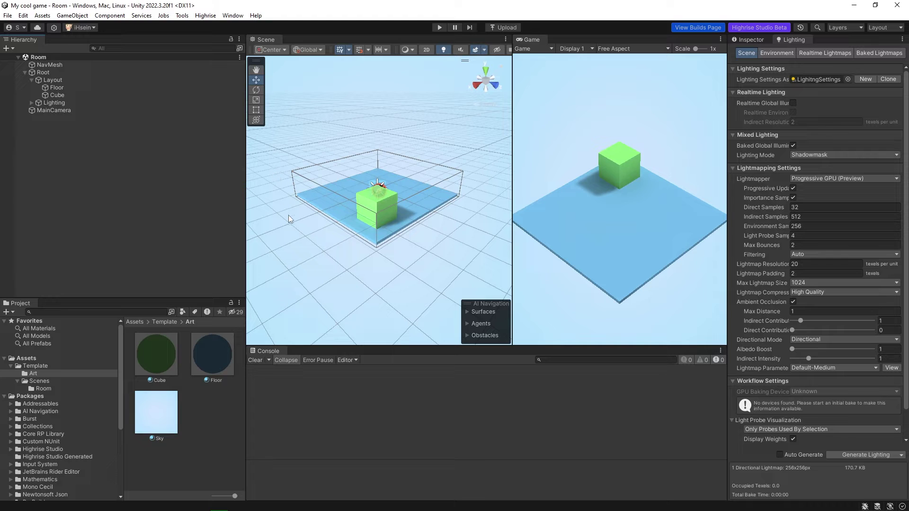
left_click(752, 41)
left_click_drag(514, 214, 492, 216)
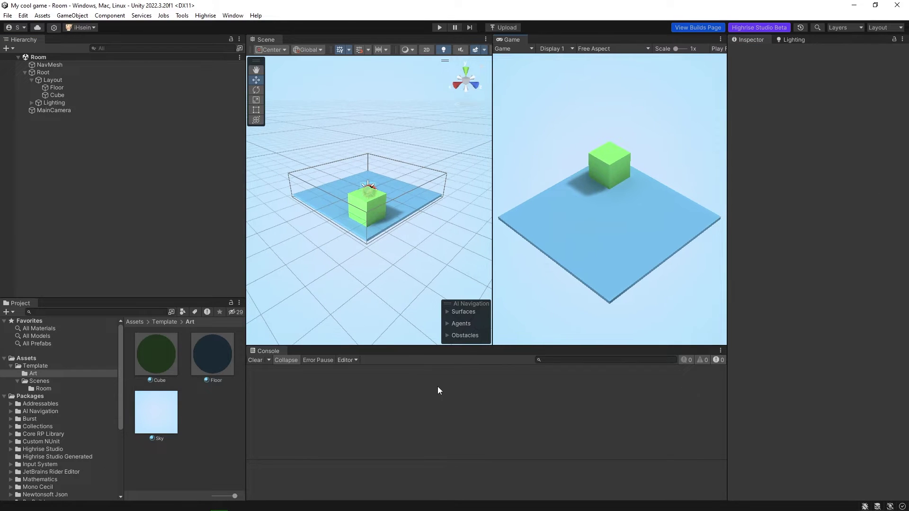
Switch the Game view to Simulator on iPhone 12 Pro Max, enlarging scale and fitting to screen
left_click(526, 49)
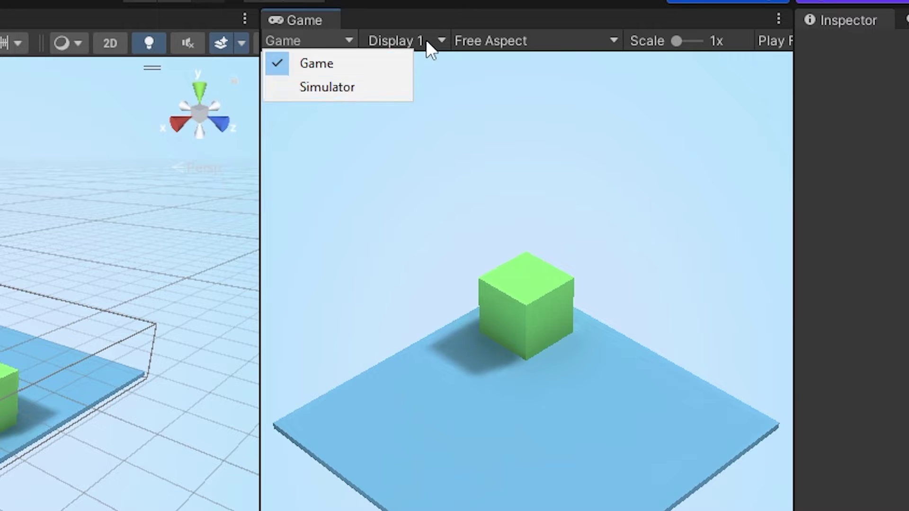
left_click(426, 41)
left_click(327, 44)
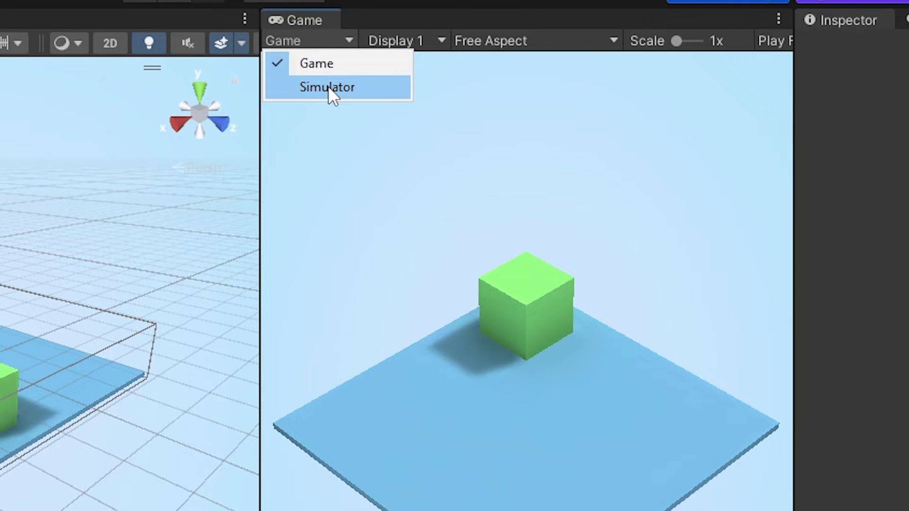
left_click(328, 86)
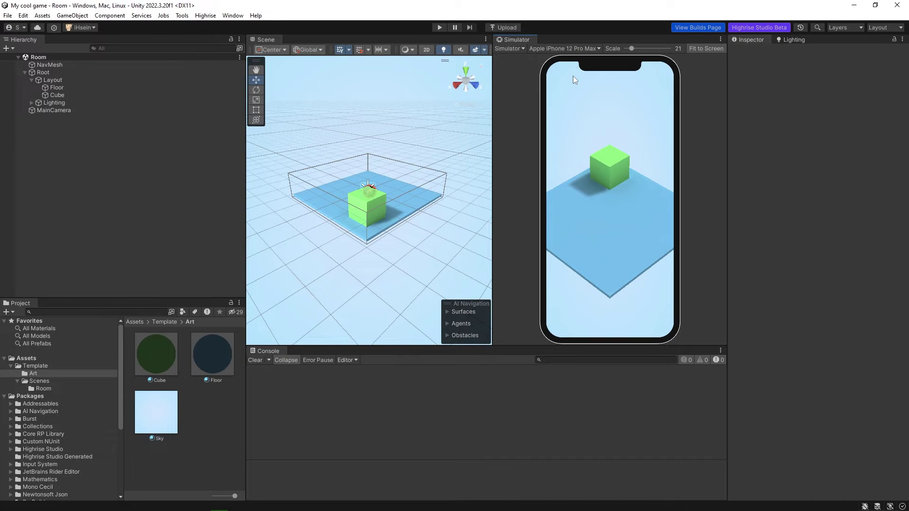
left_click(563, 48)
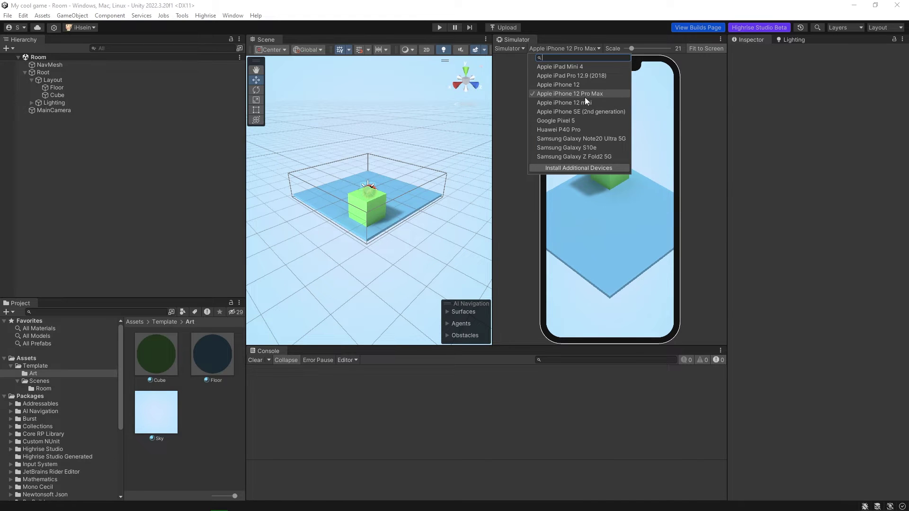
left_click(565, 50)
left_click(632, 49)
left_click_drag(632, 49, 634, 49)
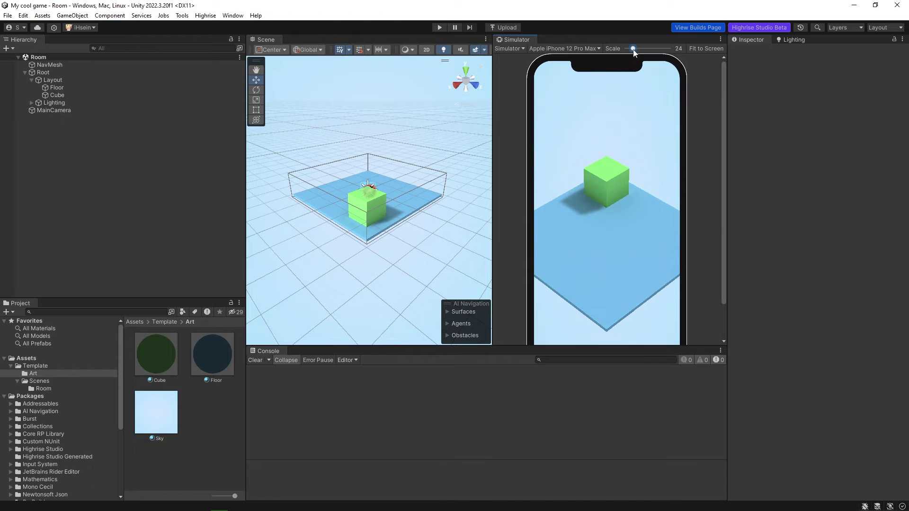
left_click(696, 51)
Return the preview to Game mode and dock it beside the Scene view, with Scene in front
left_click(511, 49)
left_click(516, 58)
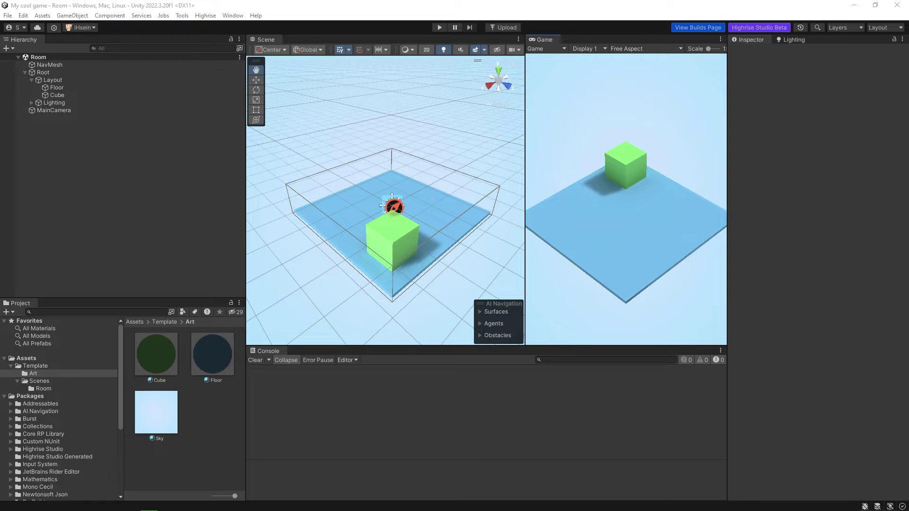
left_click_drag(537, 40, 334, 55)
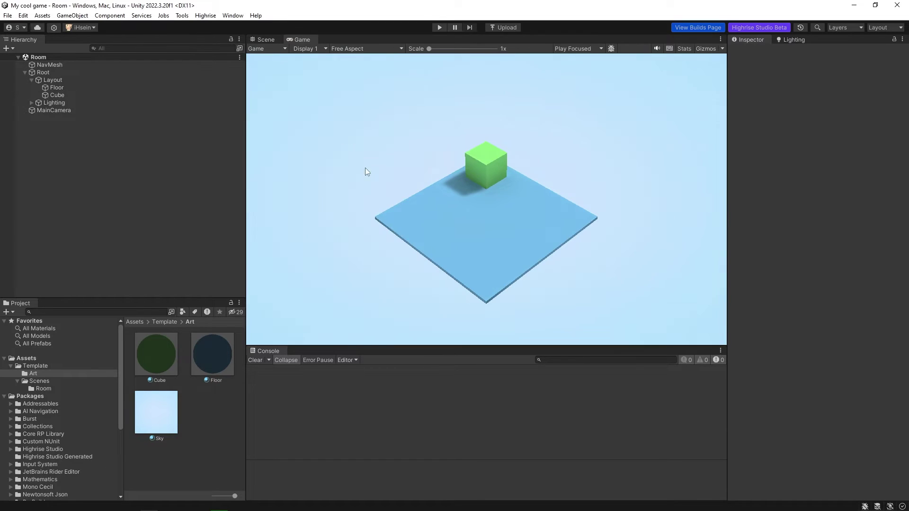
left_click(265, 39)
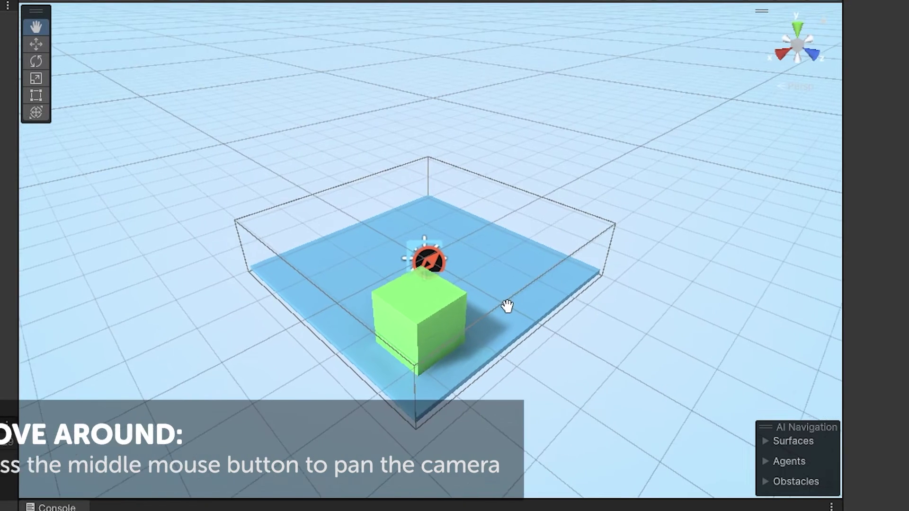
Pan the scene camera, then fly through the room using right-drag with W, S, A, D, E, Q
mouse_move(531, 235)
middle_mouse_down()
mouse_move(515, 199)
mouse_move(532, 226)
middle_mouse_up()
middle_click_drag(508, 289, 521, 280)
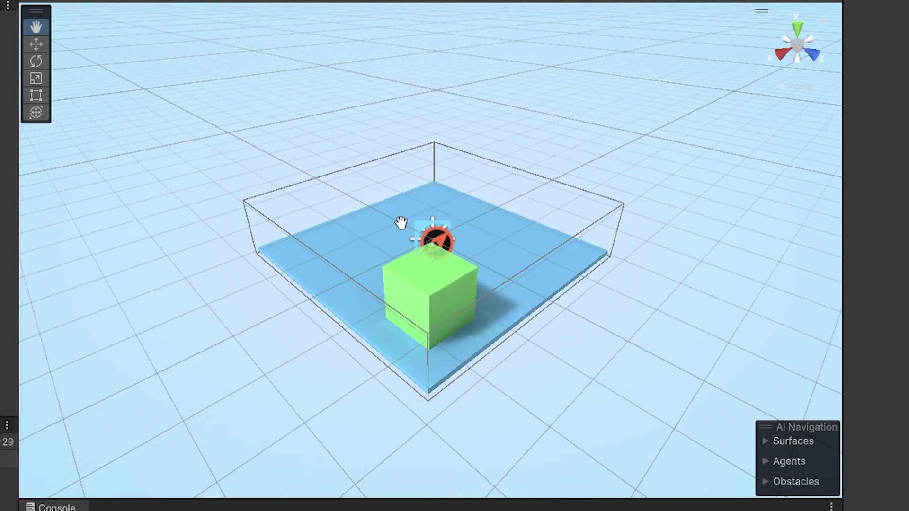
right_click_drag(514, 265, 514, 264)
key("w")
key("s")
key("a")
key("d")
key("a")
key("e")
key("q")
key("q")
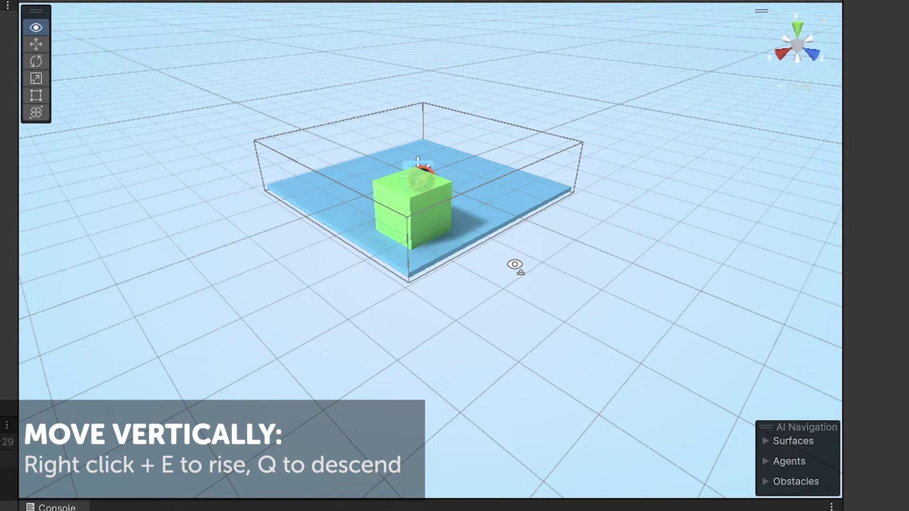
right_click_drag(515, 264, 518, 264)
key("e")
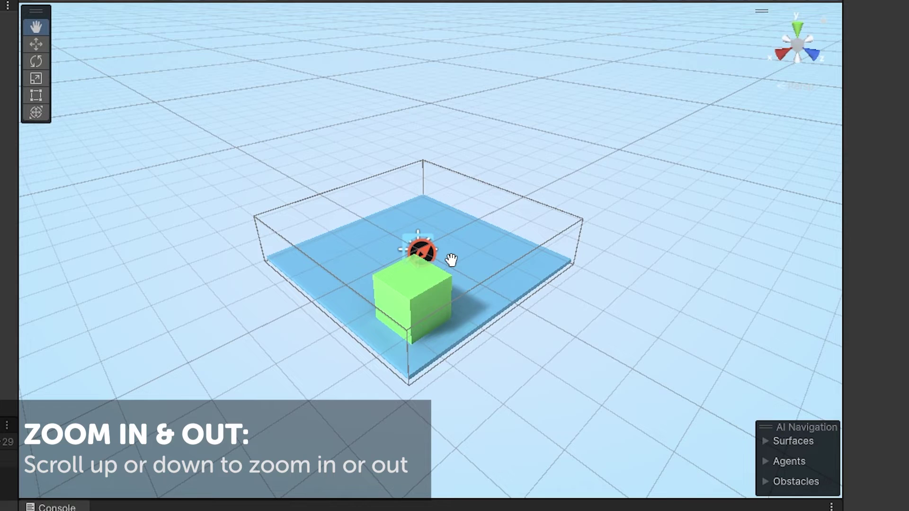
Zoom in and out, orbit and pan around the floor and cube, then select the Move tool
scroll(452, 259, "up", 5)
scroll(451, 259, "down", 6)
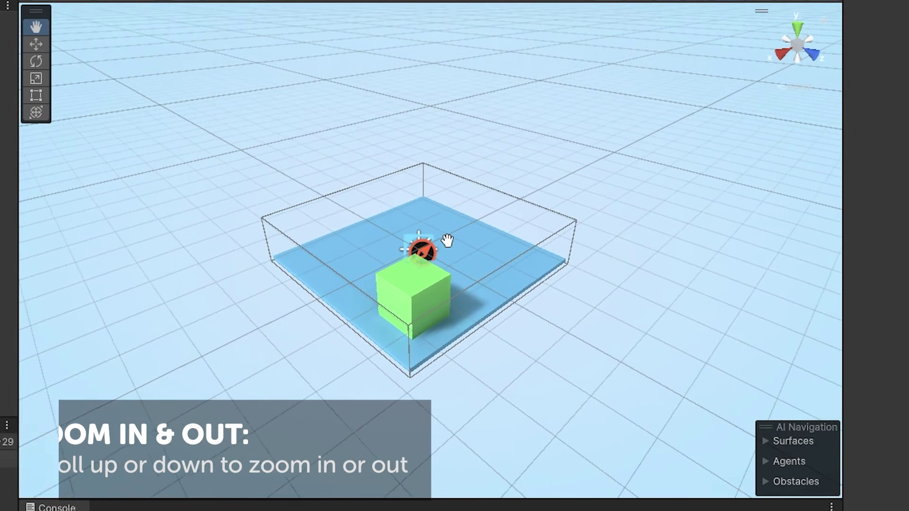
middle_click_drag(453, 267, 446, 299)
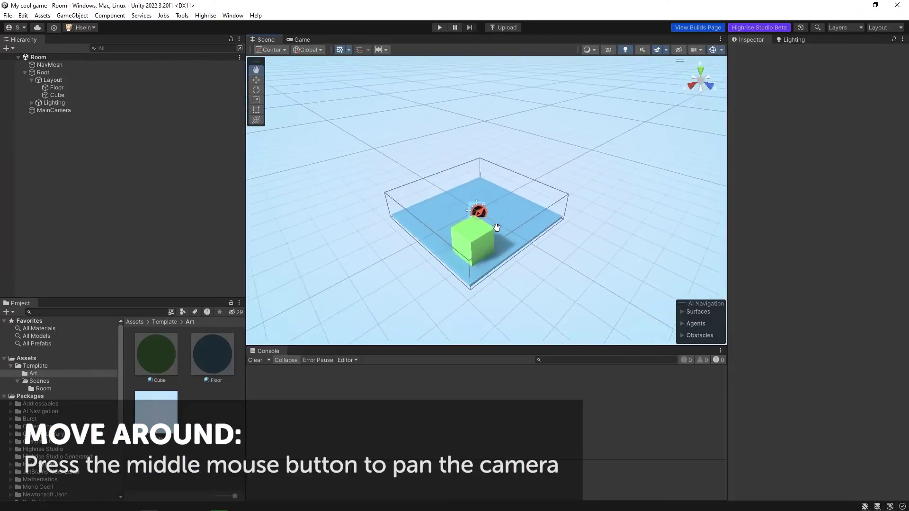
left_click_drag(496, 228, 530, 204, "alt")
right_click_drag(483, 195, 516, 217)
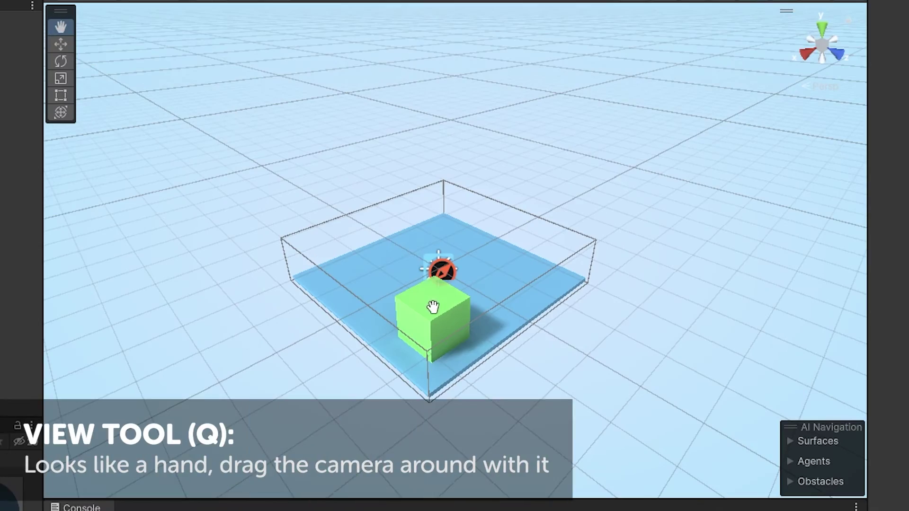
left_click_drag(432, 306, 431, 262)
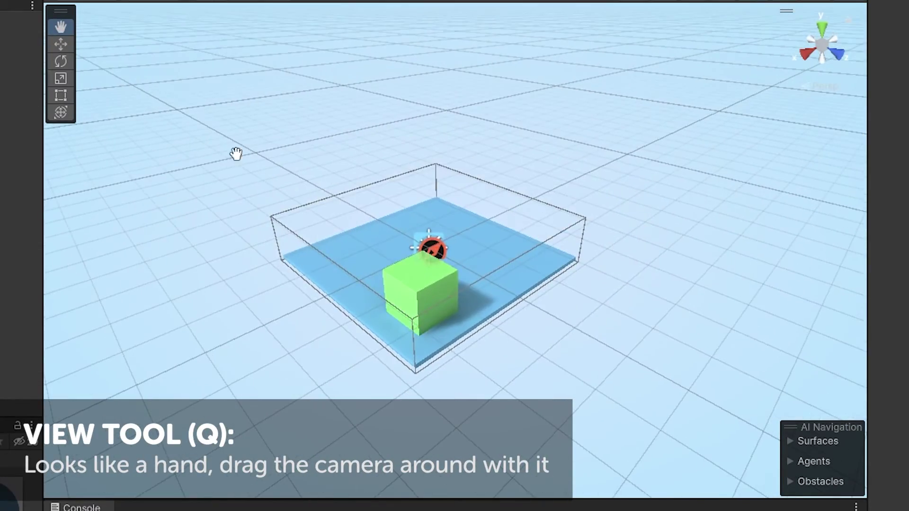
left_click(59, 45)
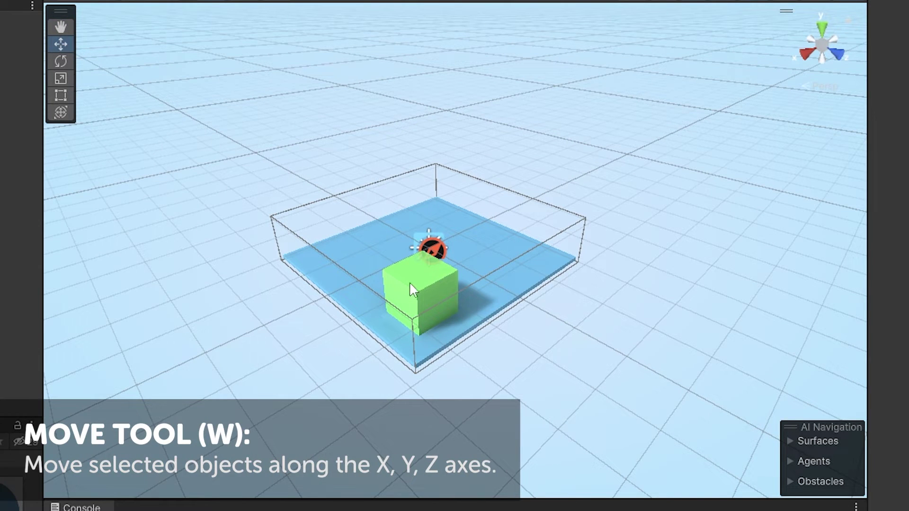
left_click(405, 280)
left_click_drag(446, 306, 384, 236)
left_click_drag(467, 234, 528, 255)
key("ctrl+z")
key("ctrl+z")
key("ctrl+z")
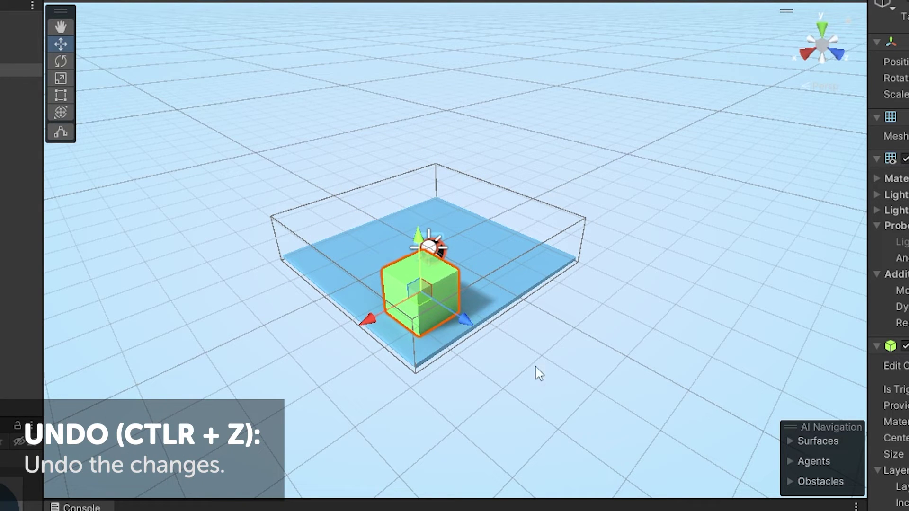
left_click(60, 61)
left_click_drag(436, 319, 258, 314)
left_click_drag(370, 283, 562, 339)
key("ctrl+z")
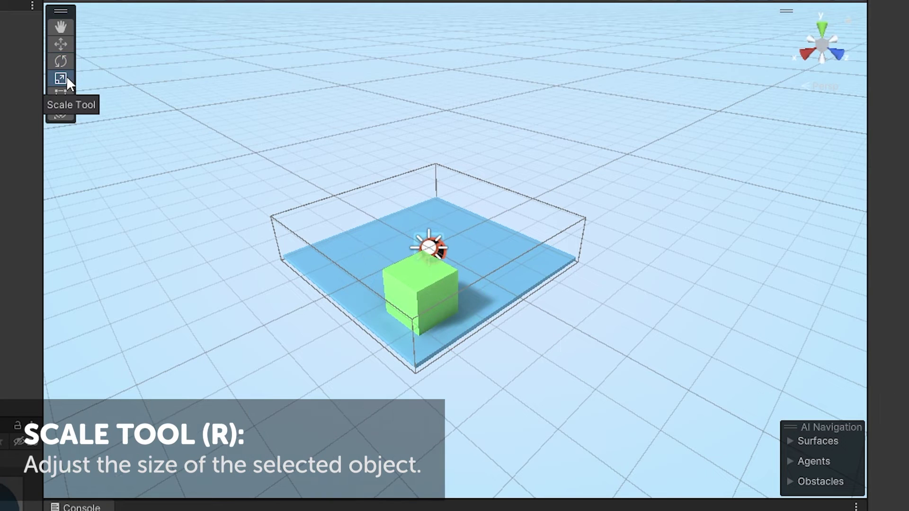
left_click(60, 78)
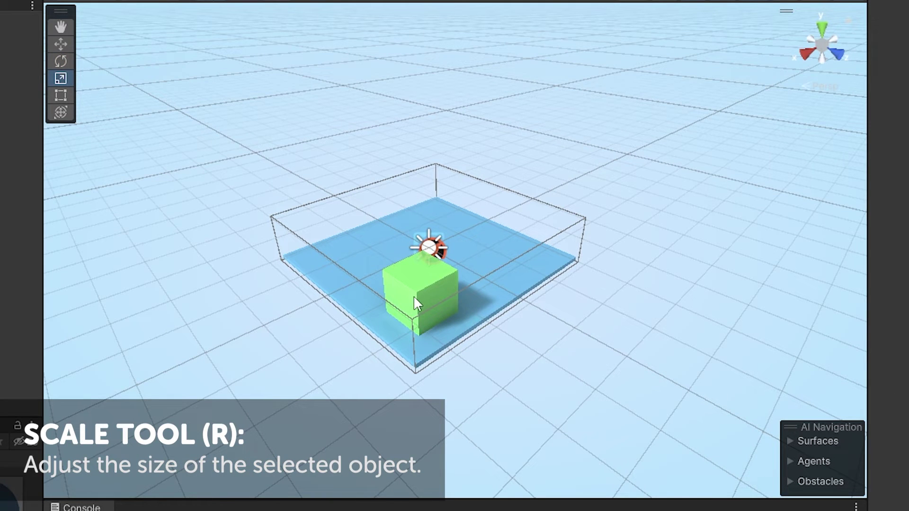
left_click(413, 296)
left_click_drag(433, 307, 355, 71)
key("ctrl+z")
left_click(65, 95)
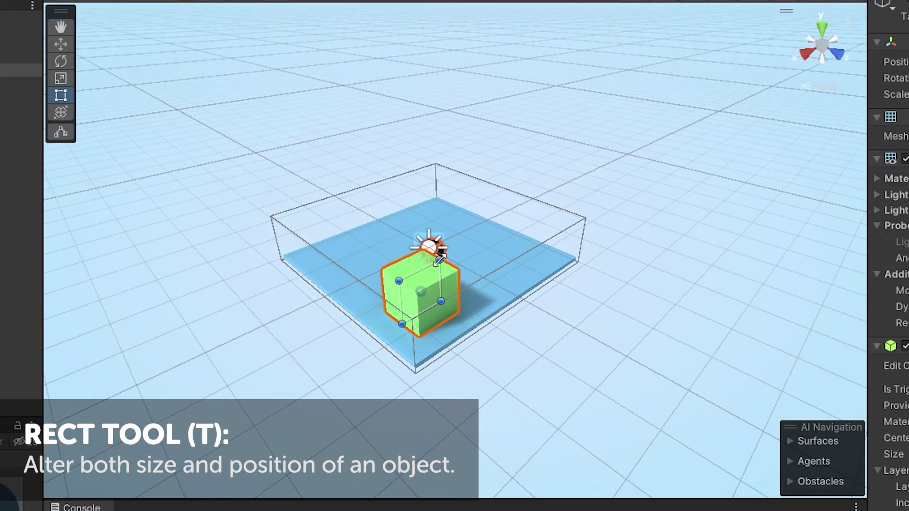
left_click_drag(438, 260, 314, 137)
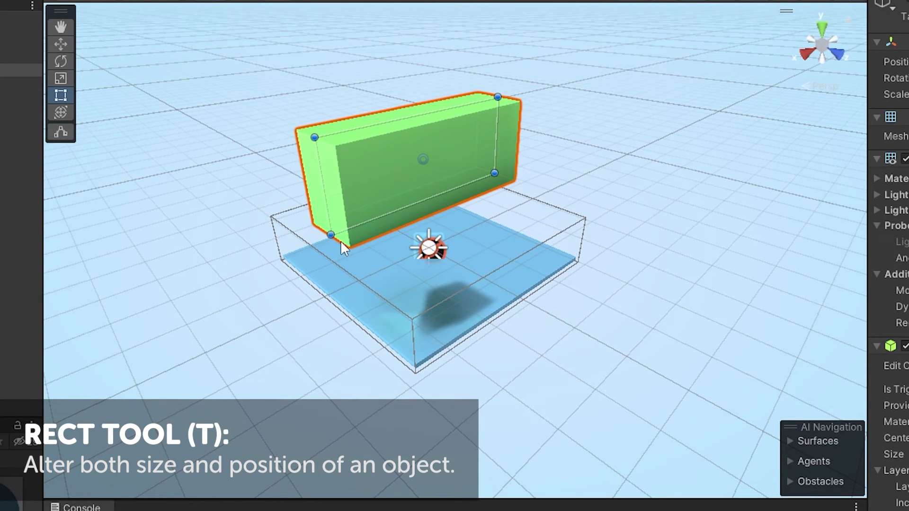
key("ctrl+z")
key("ctrl+z")
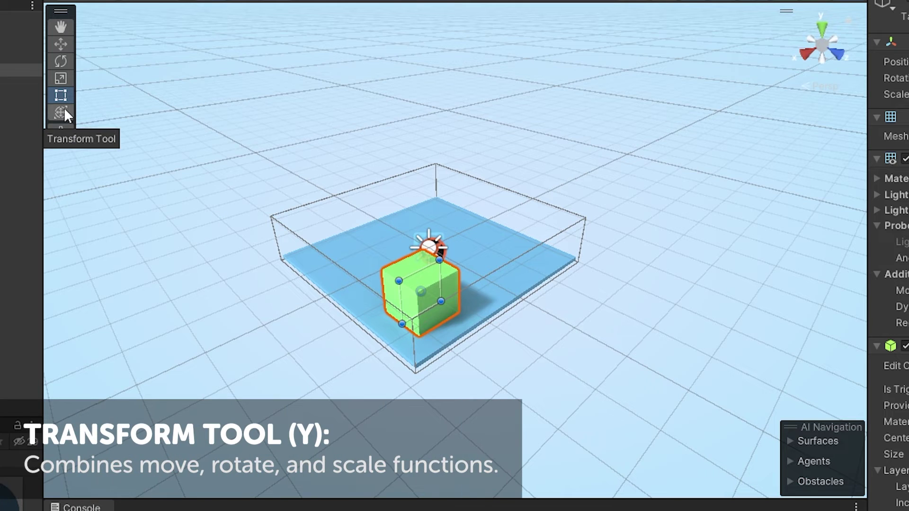
left_click(64, 113)
left_click_drag(457, 316, 424, 293)
left_click_drag(381, 267, 311, 185)
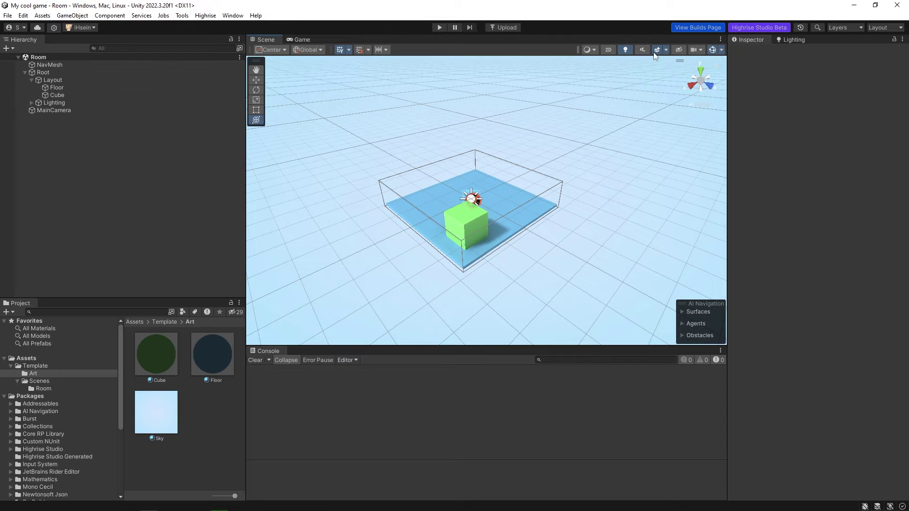
Toggle the scene gizmos off and back on, then switch the Scene view to 2D
left_click(713, 50)
left_click(713, 50)
left_click(608, 50)
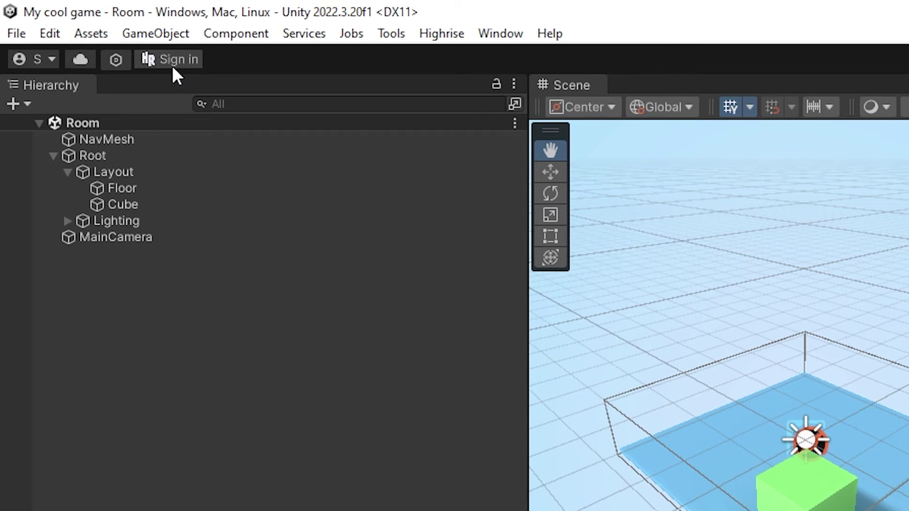
Log in to Highrise Studio with the account username and password
left_click(171, 61)
left_click(433, 260)
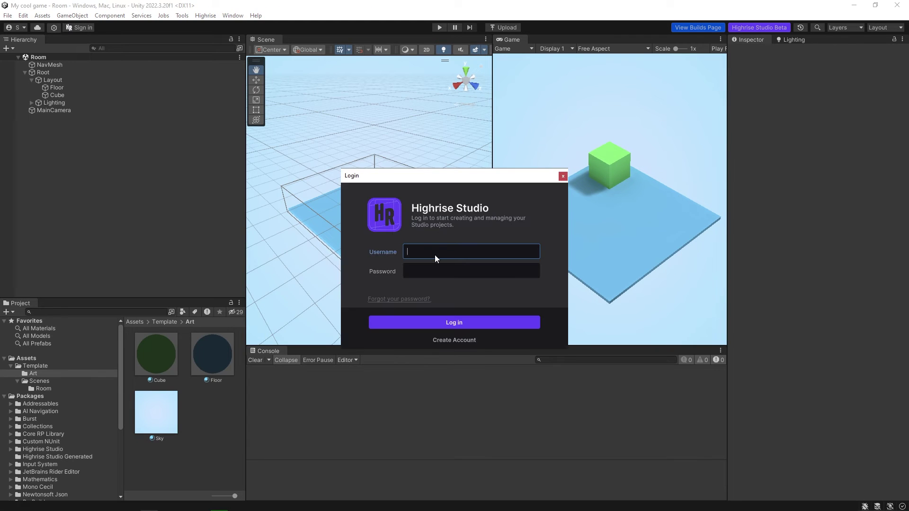
type("iHsein")
key("Tab")
type("******************")
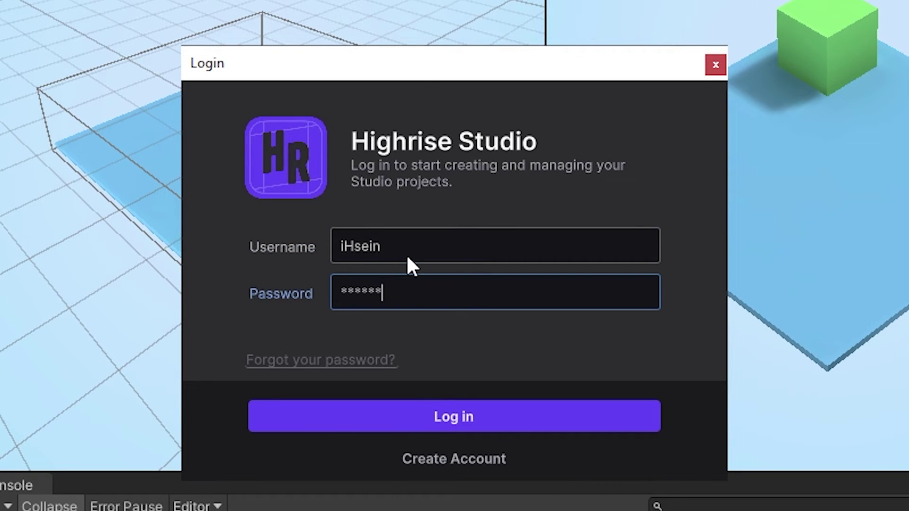
type("***")
left_click(485, 420)
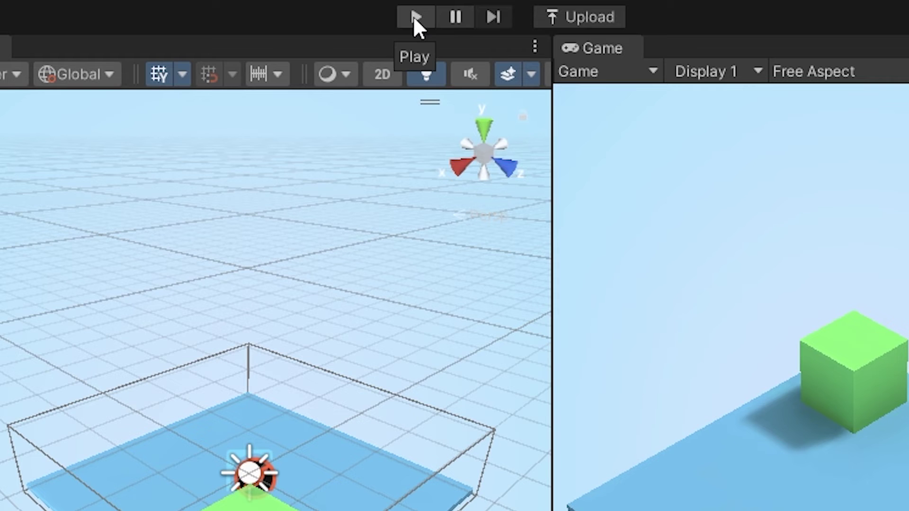
Enter Play mode and walk the avatar across the floor, orbiting and zooming the game camera
left_click(414, 18)
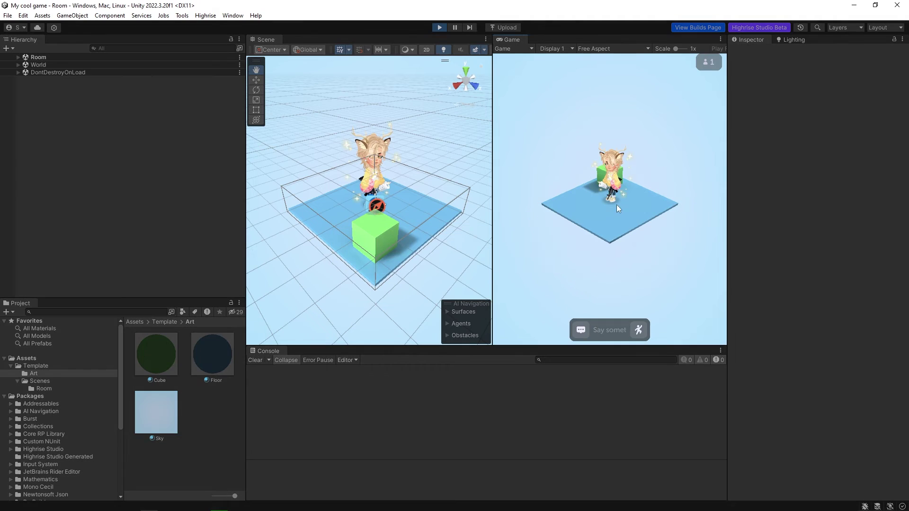
left_click(612, 216)
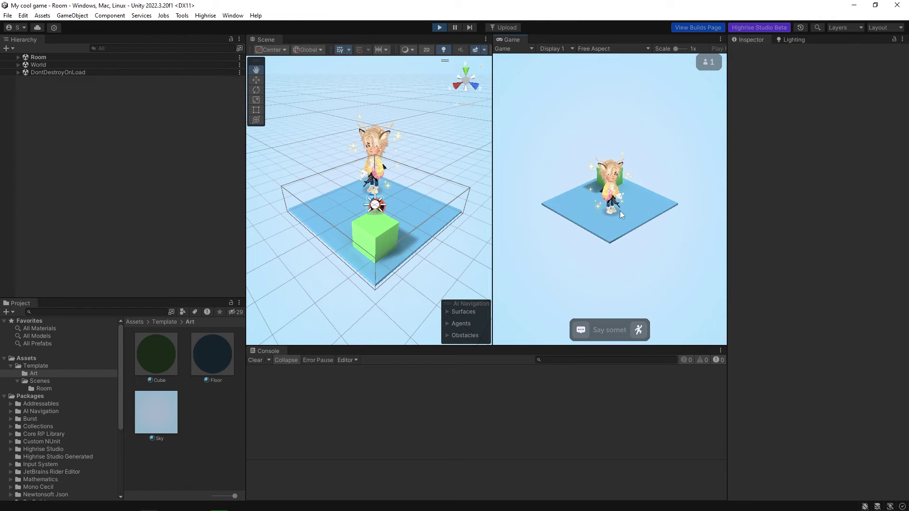
mouse_move(624, 216)
right_mouse_down()
mouse_move(575, 213)
mouse_move(617, 218)
right_mouse_up()
scroll(625, 218, "up", 4)
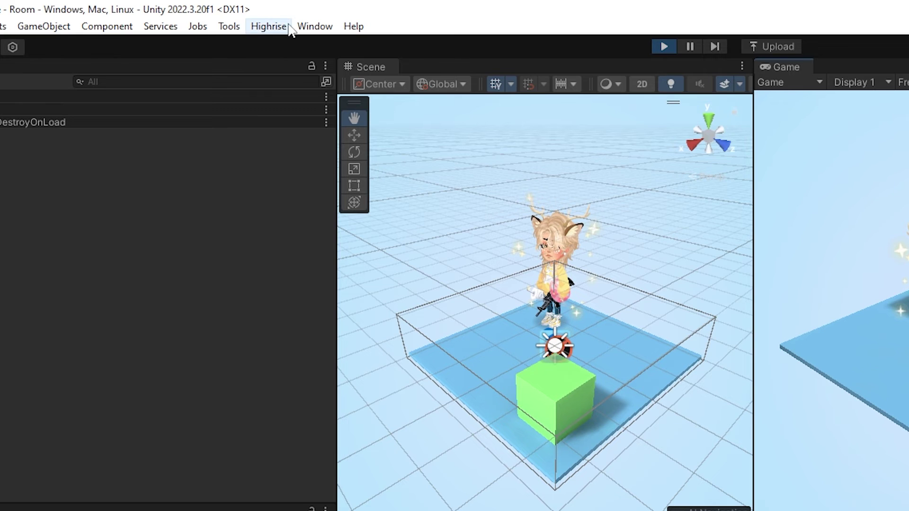
Open a Virtual Player from the Highrise menu, dock it beside Scene, then stop Play mode
left_click(206, 16)
mouse_move(287, 62)
left_click(438, 80)
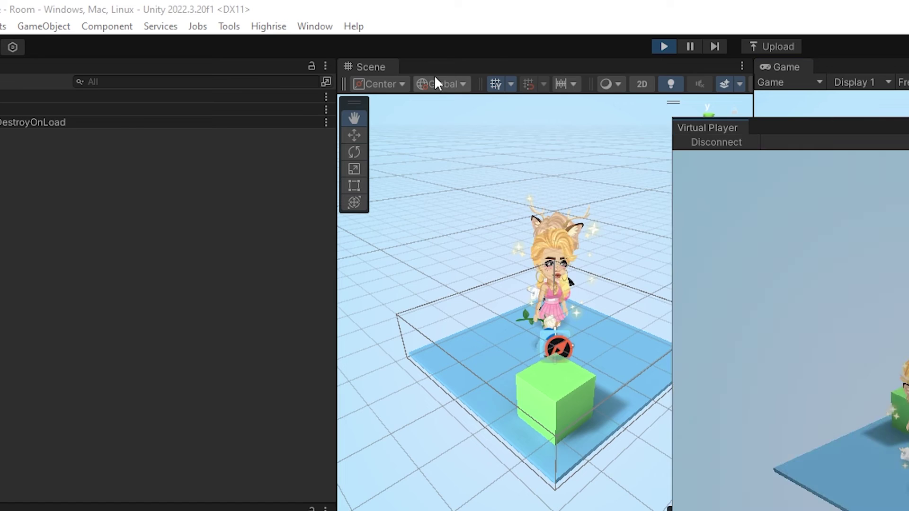
left_click_drag(355, 75, 314, 44)
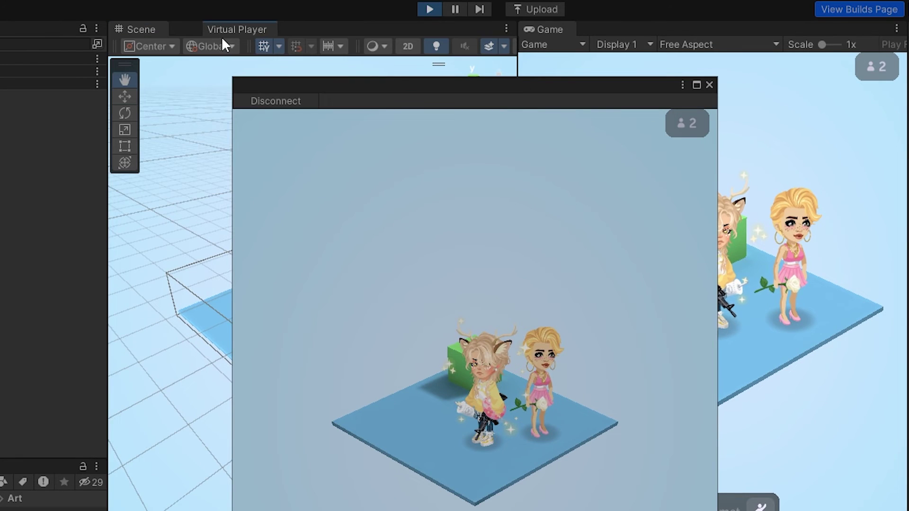
left_click_drag(222, 36, 222, 37)
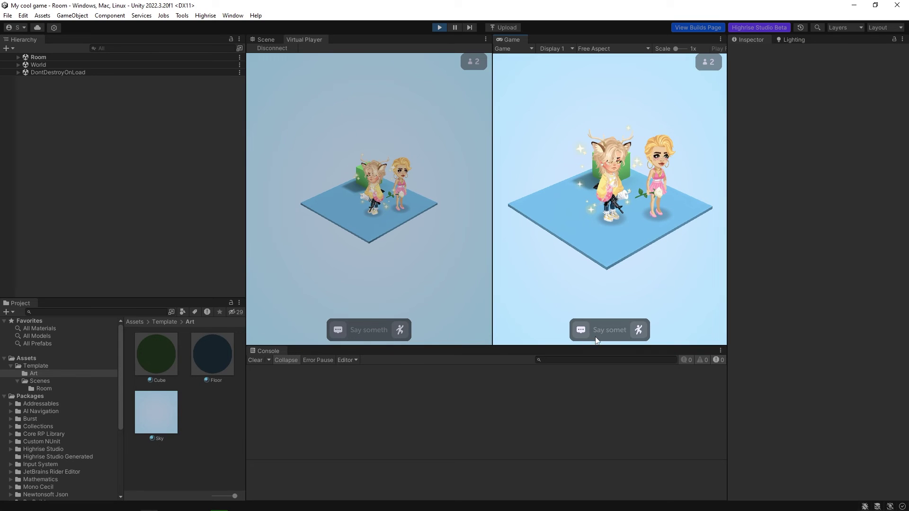
left_click(595, 337)
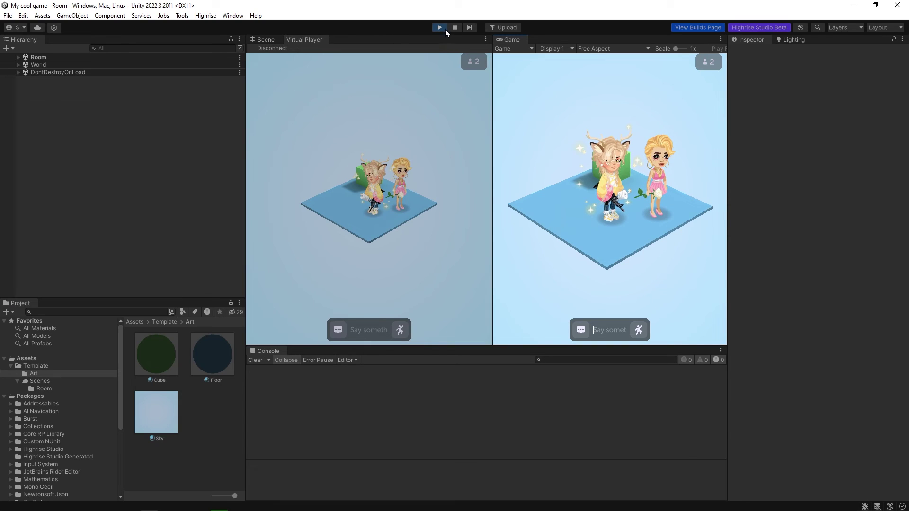
left_click(376, 18)
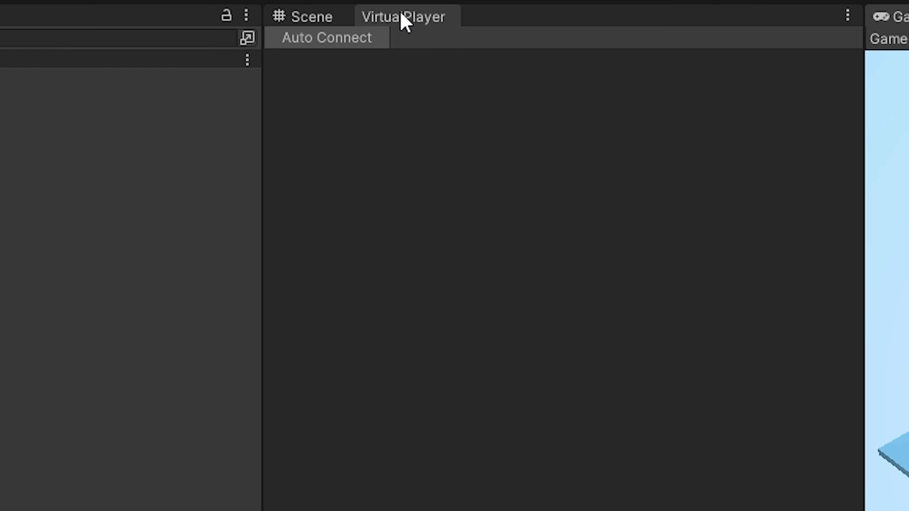
right_click(303, 41)
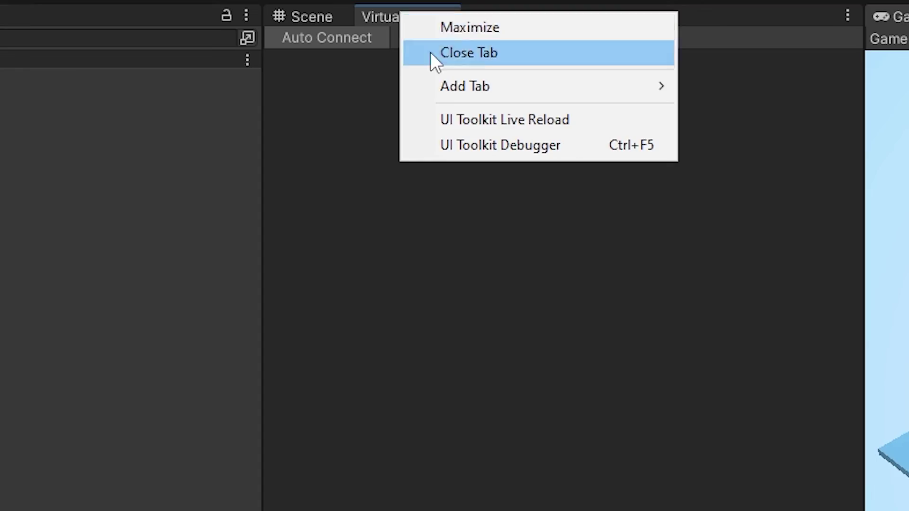